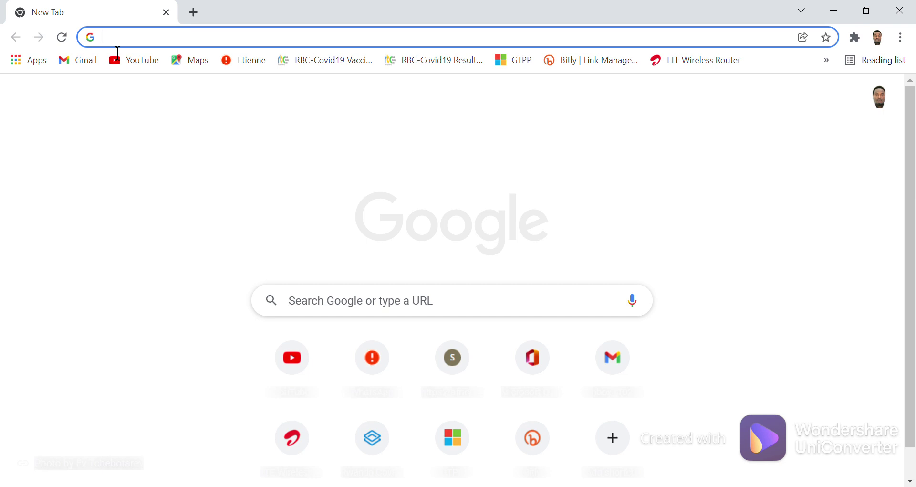
{"action": "type", "text": "www"}
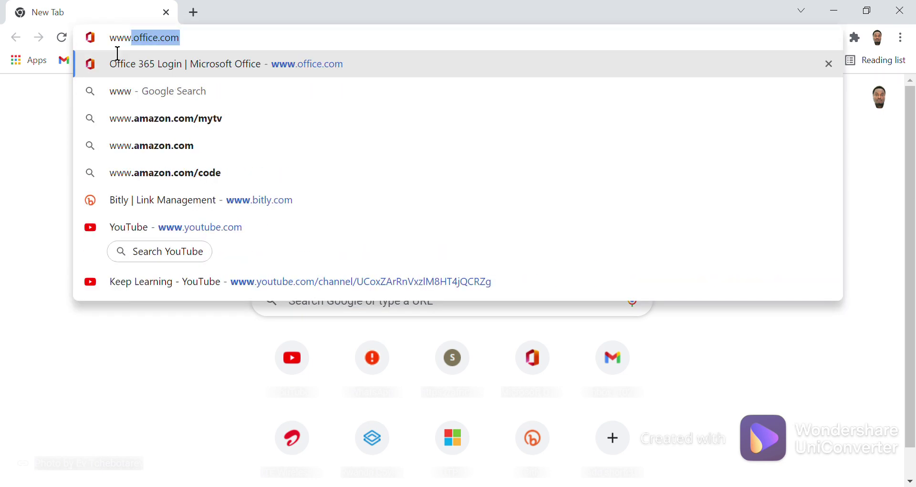
{"action": "type", "text": "."}
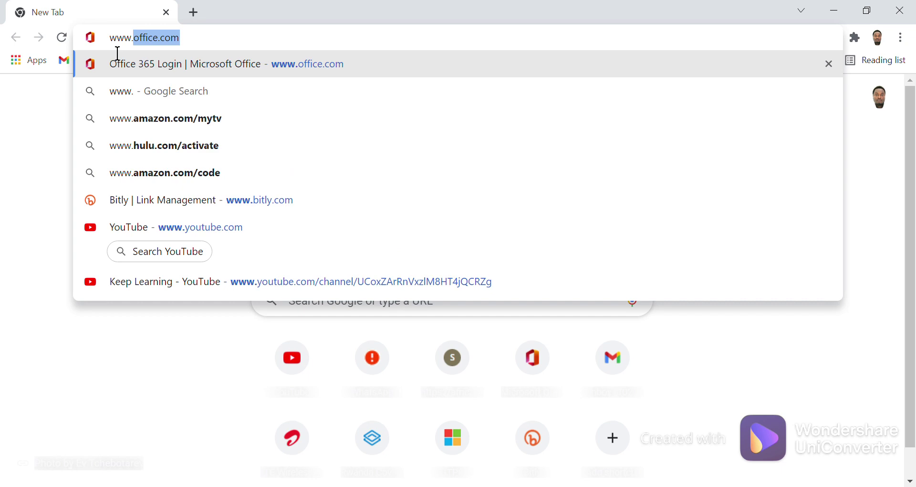
{"action": "key", "text": "Right"}
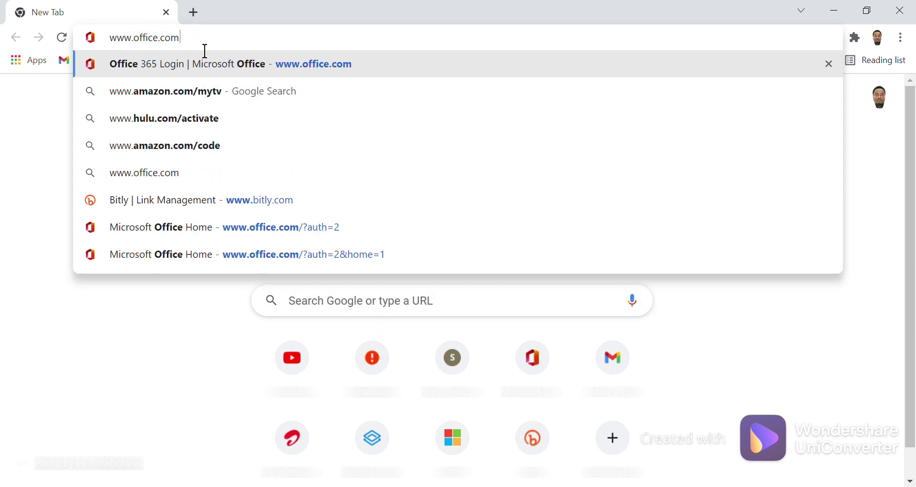
{"action": "key", "text": "Return"}
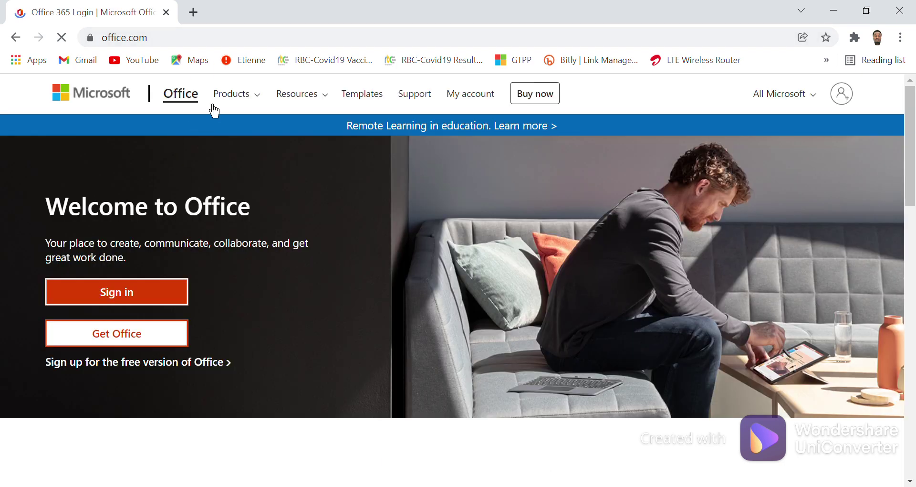
Dismiss the Resources dropdown on office.com and start Sign in
{"action": "left_click", "coordinate": [297, 93]}
{"action": "left_click", "coordinate": [250, 157]}
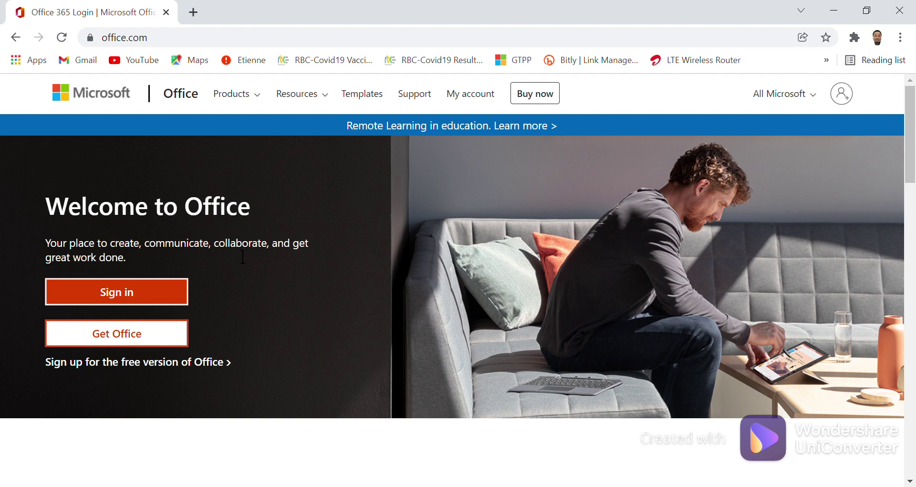
{"action": "left_click", "coordinate": [106, 299]}
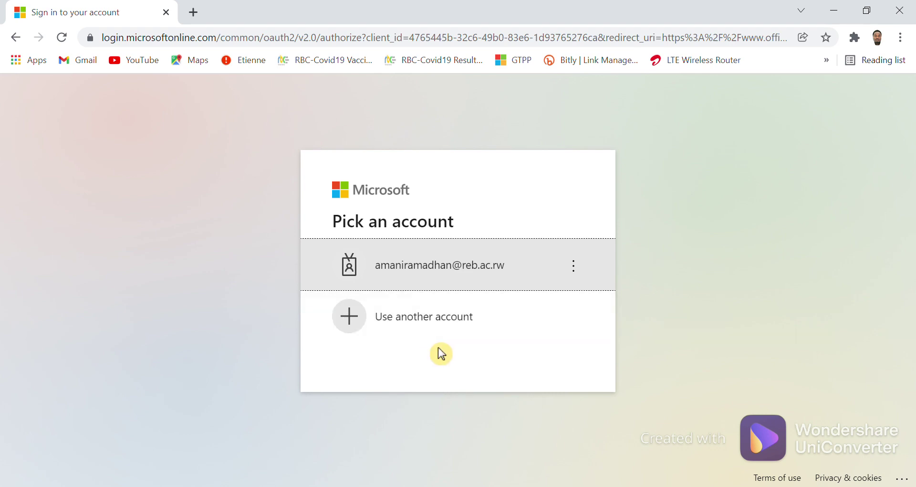
Choose 'Use another account', enter the work e-mail address, and continue with Next
{"action": "left_click", "coordinate": [406, 330]}
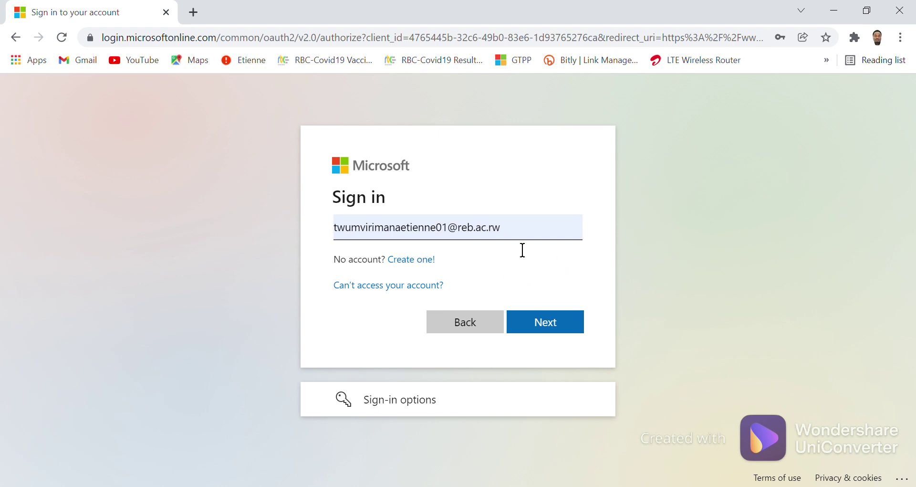
{"action": "left_click", "coordinate": [549, 322]}
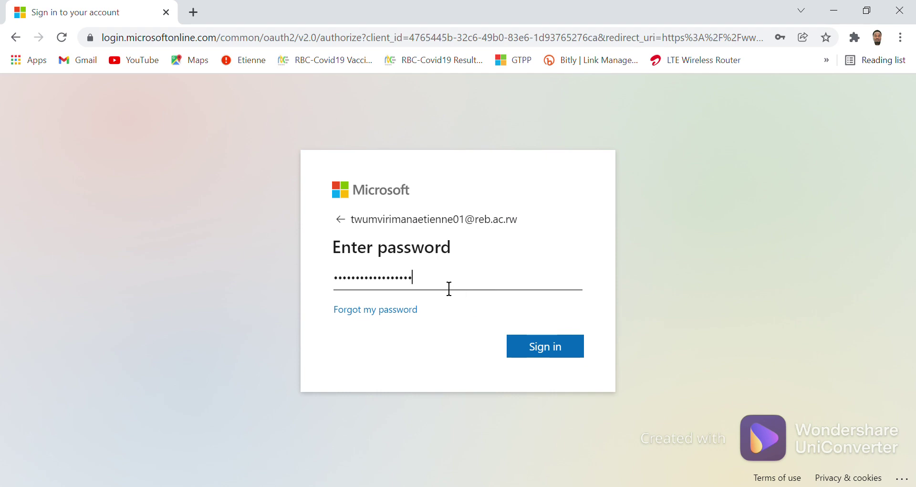
Clear the autofilled password, enter the account password, and submit it with Sign in
{"action": "key", "text": "BackSpace"}
{"action": "key", "text": "BackSpace"}
{"action": "key", "text": "BackSpace"}
{"action": "key", "text": "BackSpace"}
{"action": "key", "text": "BackSpace"}
{"action": "key", "text": "BackSpace"}
{"action": "key", "text": "BackSpace"}
{"action": "key", "text": "BackSpace"}
{"action": "key", "text": "BackSpace"}
{"action": "key", "text": "BackSpace"}
{"action": "key", "text": "BackSpace"}
{"action": "key", "text": "BackSpace"}
{"action": "key", "text": "BackSpace"}
{"action": "key", "text": "BackSpace"}
{"action": "key", "text": "BackSpace"}
{"action": "key", "text": "BackSpace"}
{"action": "key", "text": "BackSpace"}
{"action": "key", "text": "BackSpace"}
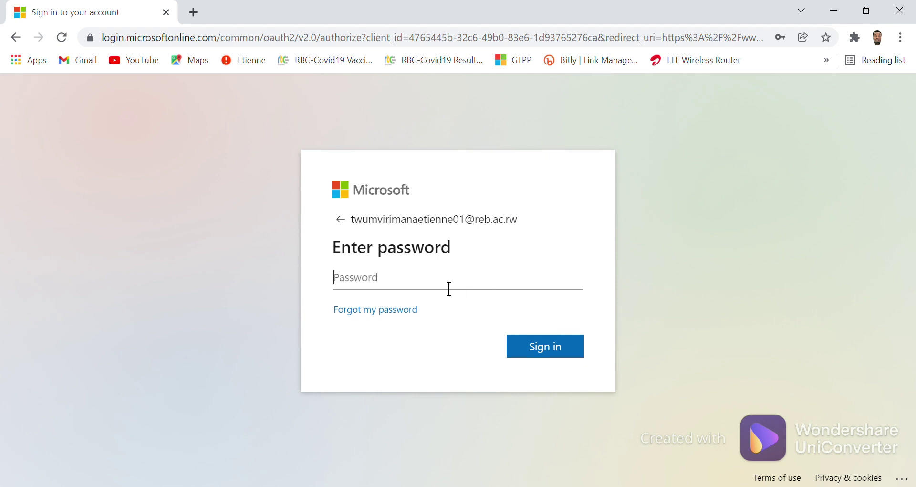
{"action": "type", "text": "••••••••••••••••••"}
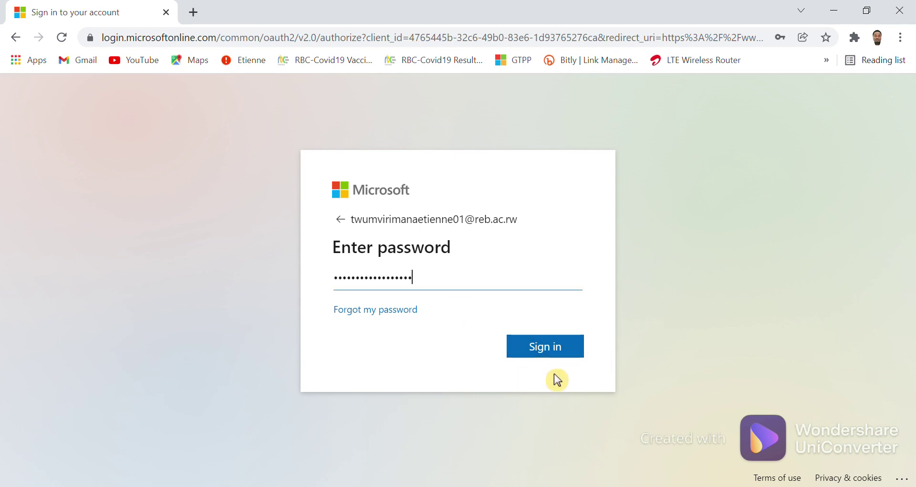
{"action": "left_click", "coordinate": [554, 354]}
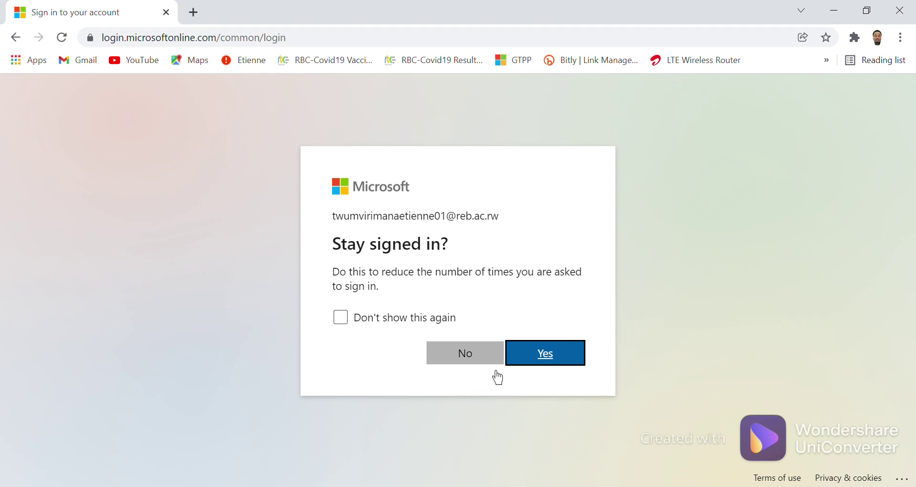
{"action": "left_click", "coordinate": [516, 397]}
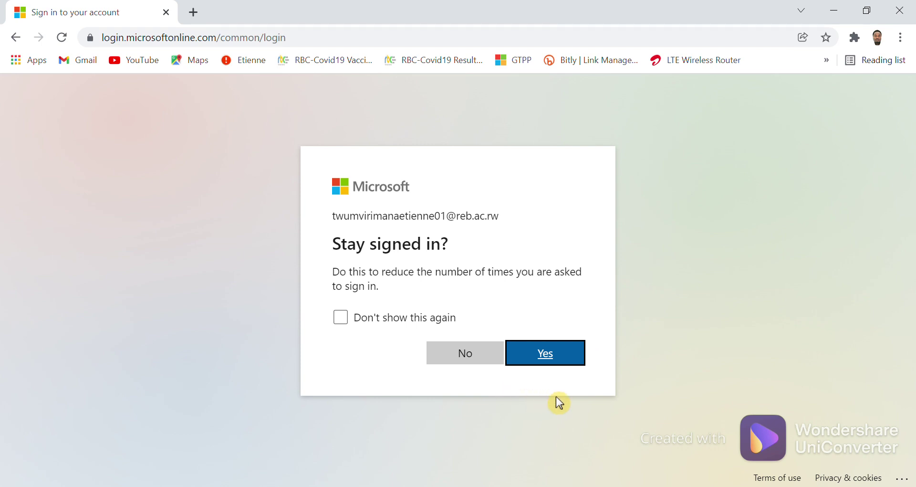
Answer Yes to 'Stay signed in?' to reach the Office home page
{"action": "left_click", "coordinate": [551, 360]}
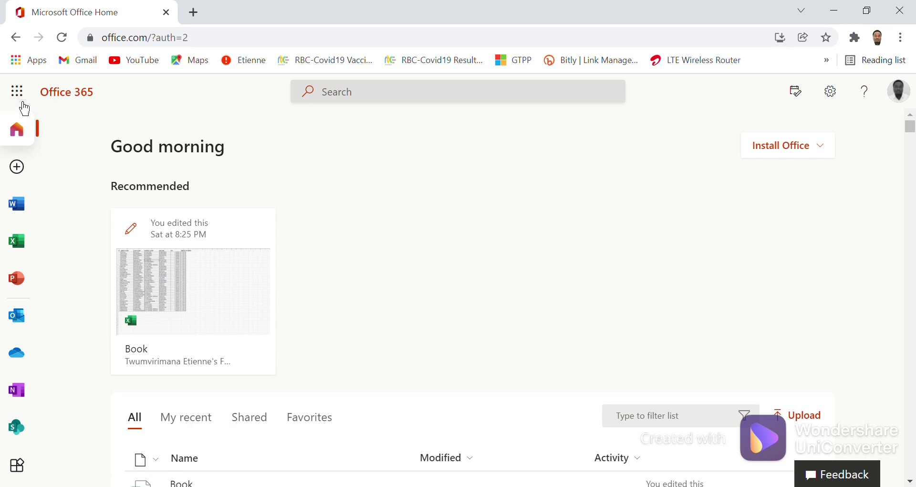
Browse the app launcher panel down to Documents and back up to Apps, then close it
{"action": "left_click", "coordinate": [18, 91]}
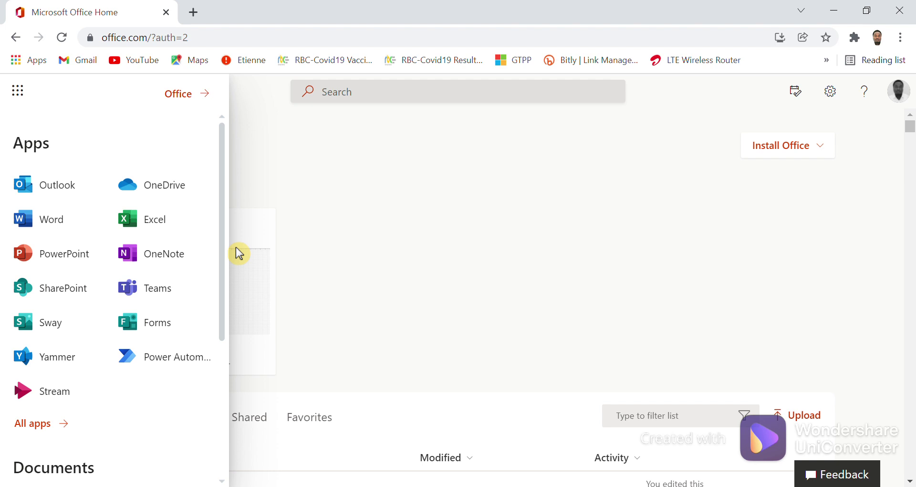
{"action": "left_click_drag", "start_coordinate": [231, 235], "coordinate": [84, 293]}
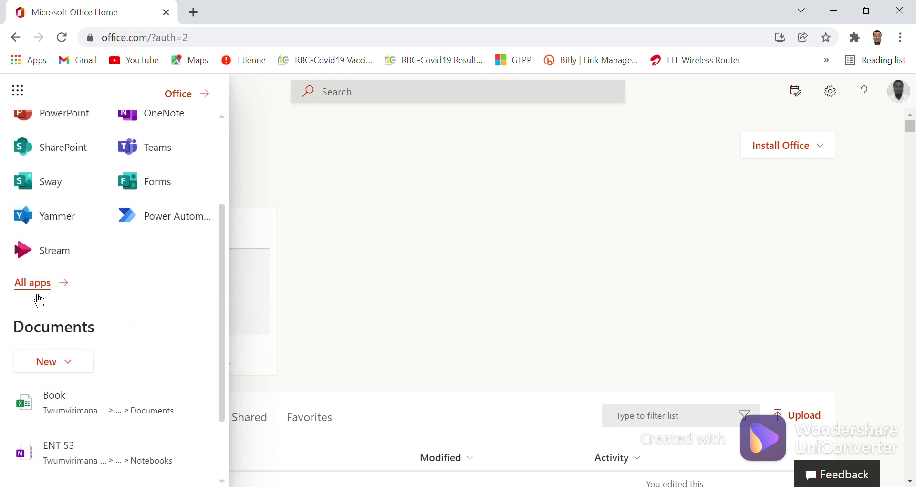
{"action": "left_click_drag", "start_coordinate": [224, 286], "coordinate": [190, 151]}
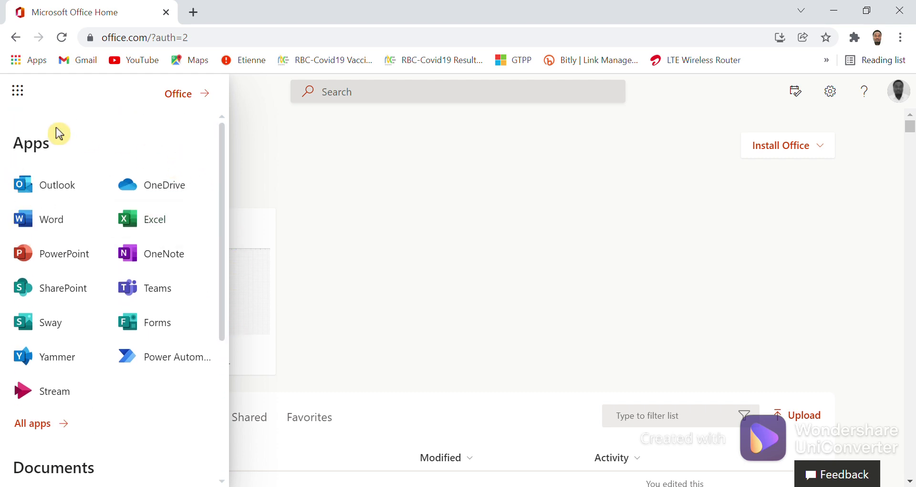
{"action": "left_click", "coordinate": [387, 161]}
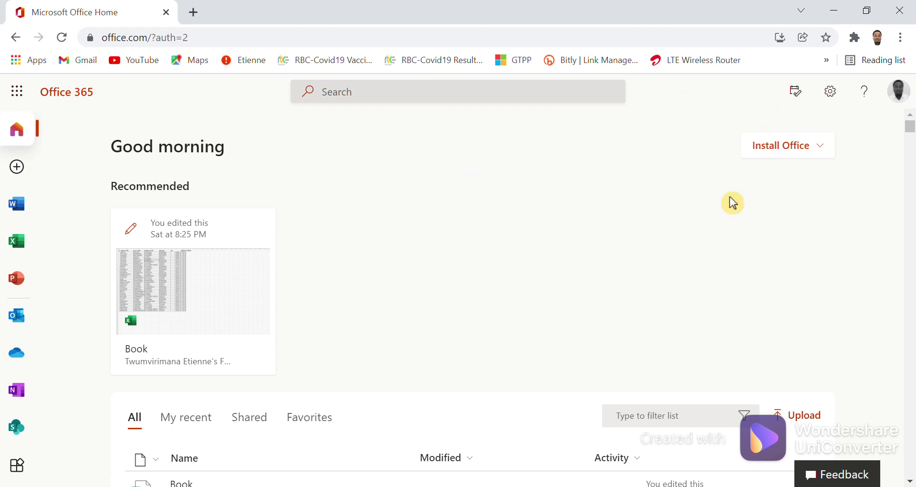
Expand the Install Office dropdown showing Office 365 apps and other install options
{"action": "left_click", "coordinate": [832, 154]}
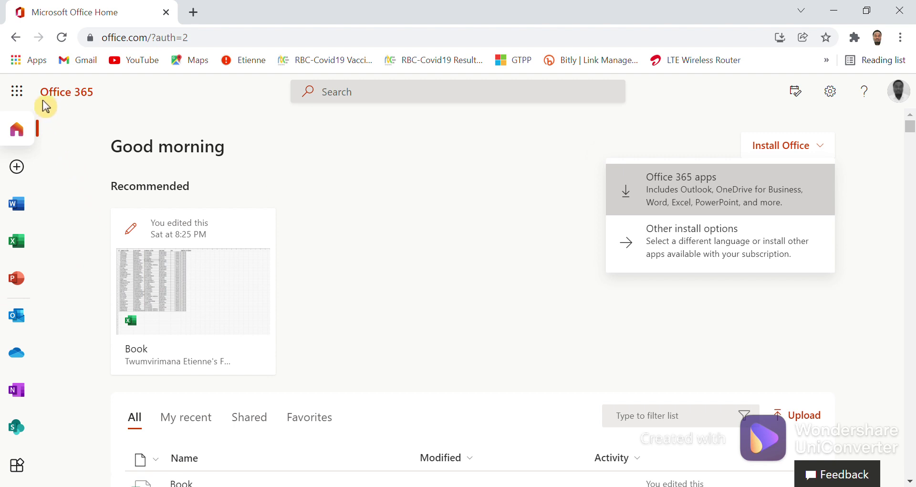
Reopen the app launcher listing Outlook, OneDrive, Word, Excel, PowerPoint and other apps
{"action": "left_click", "coordinate": [26, 99]}
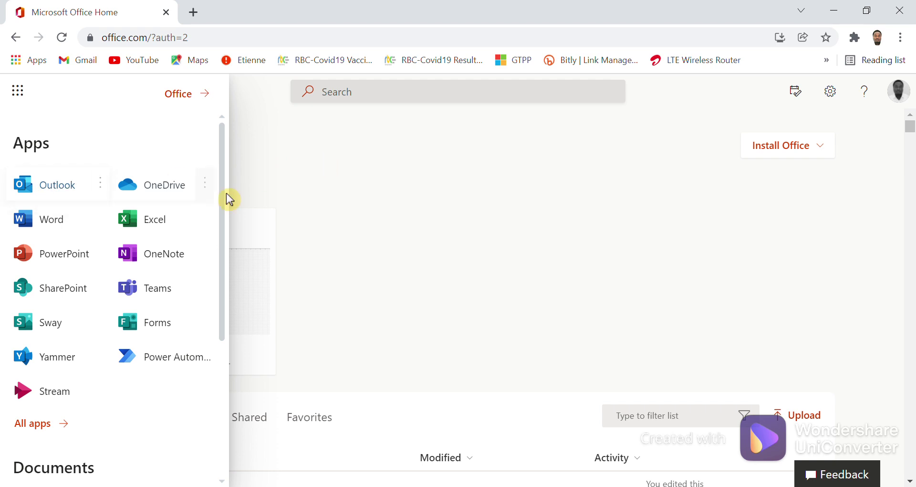
{"action": "left_click", "coordinate": [375, 174]}
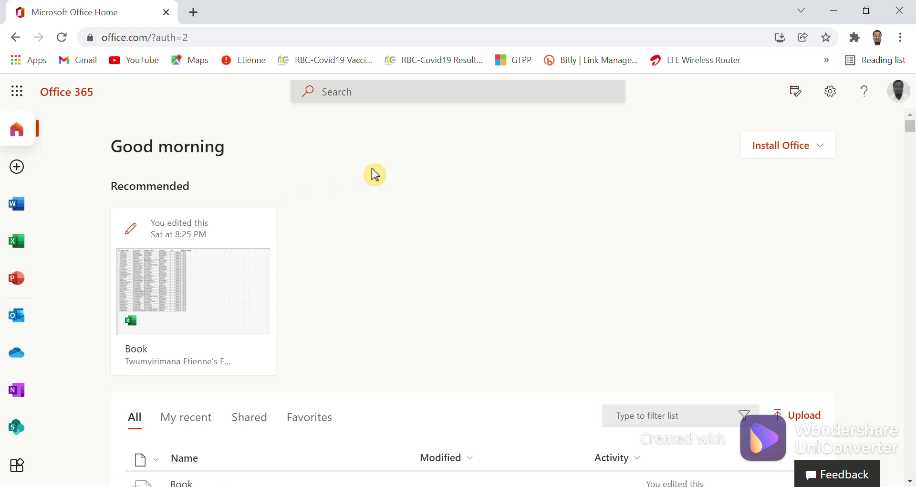